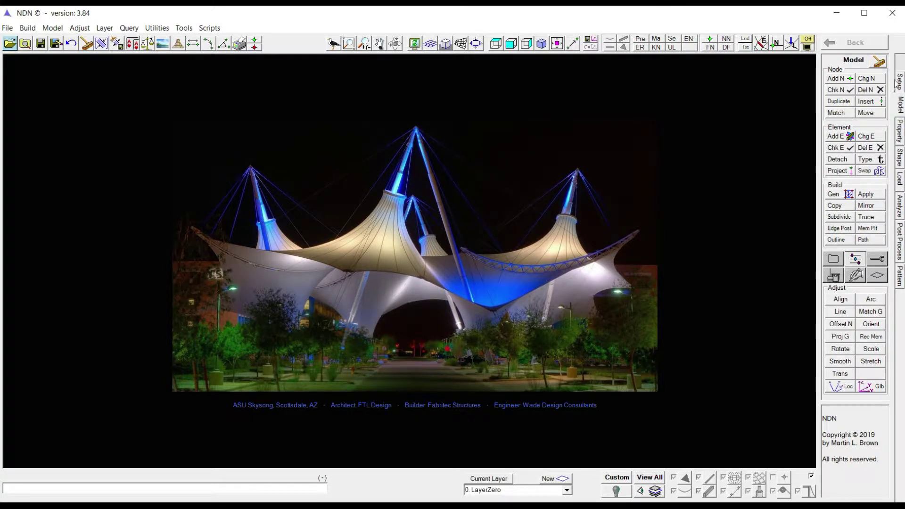
- Enter the new model's setup window and go to its Units page
left_click(900, 84)
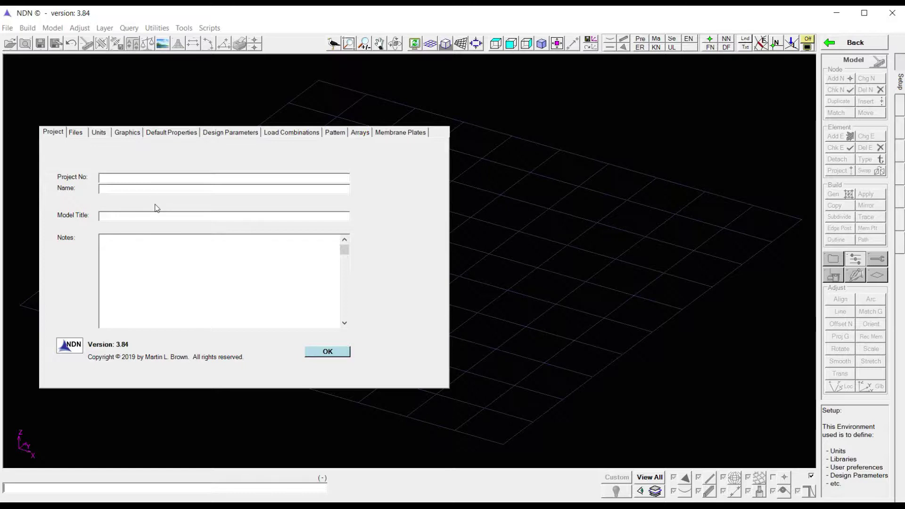
left_click(100, 132)
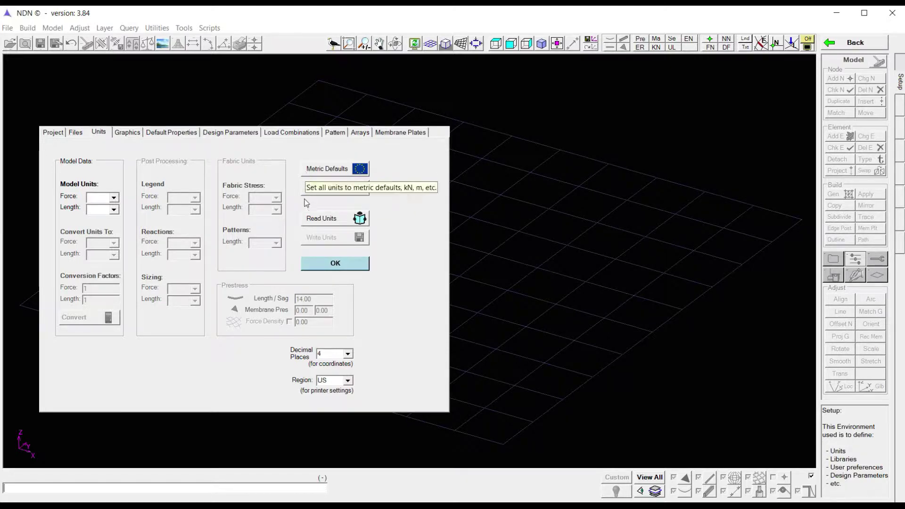
- Fill all units with US defaults, trying kN/mm fabric stress before restoring lb/in
left_click(315, 173)
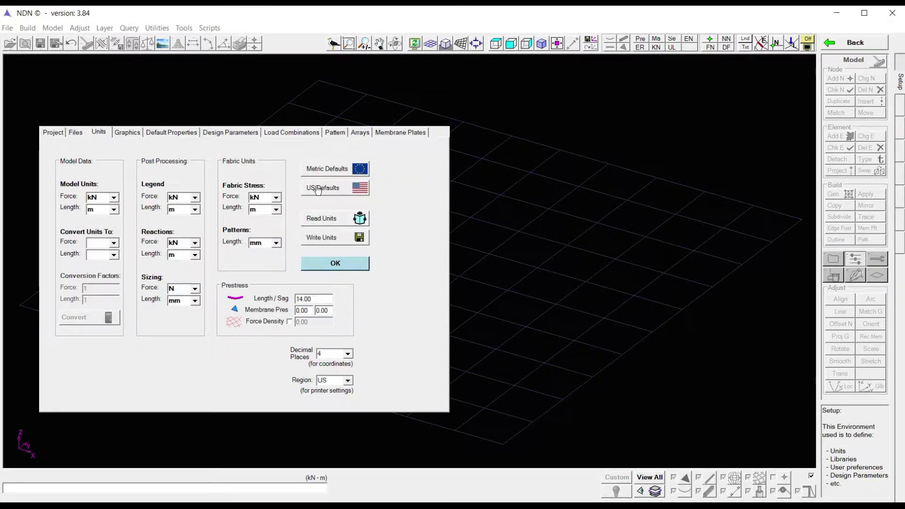
left_click(319, 193)
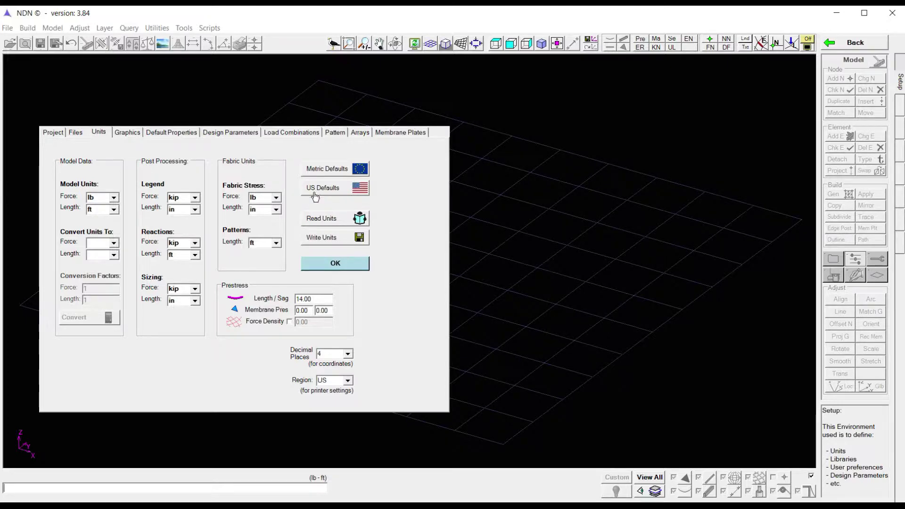
left_click(277, 201)
left_click(276, 212)
left_click(276, 209)
left_click(267, 237)
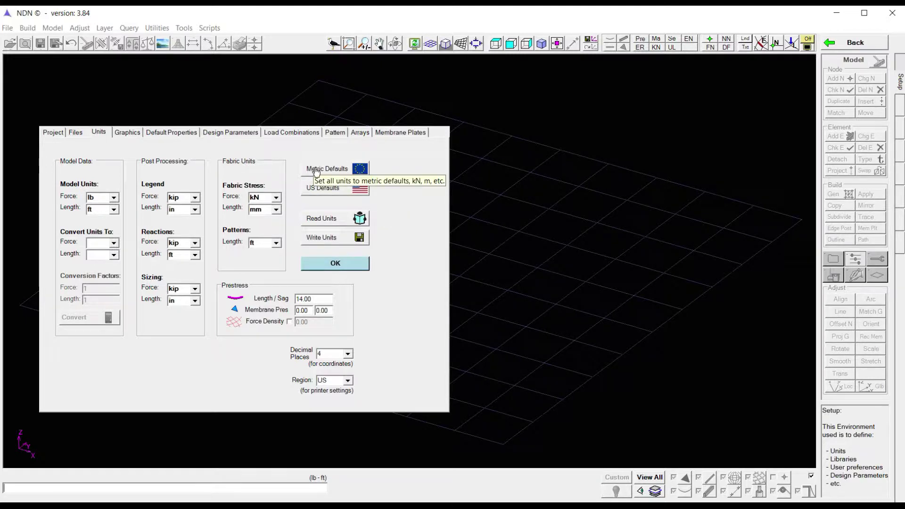
left_click(320, 189)
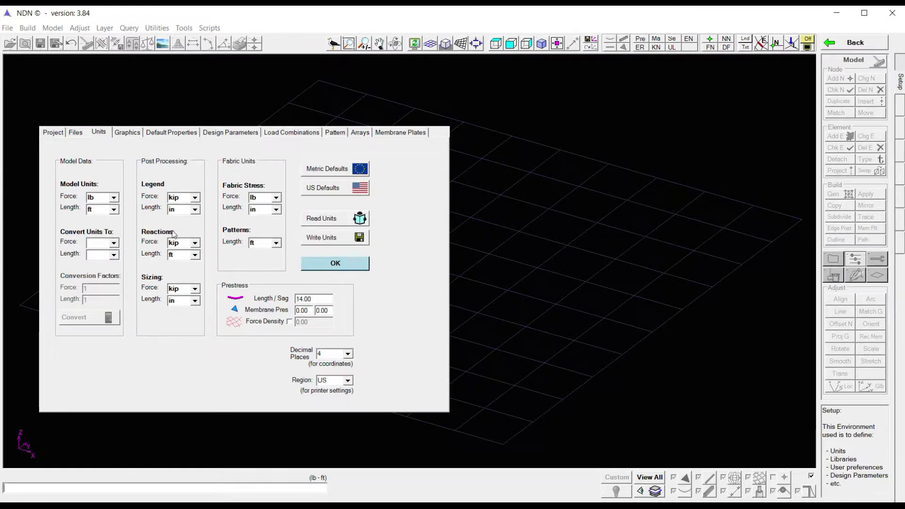
- Report reaction lengths in mm and write the unit settings
left_click(194, 255)
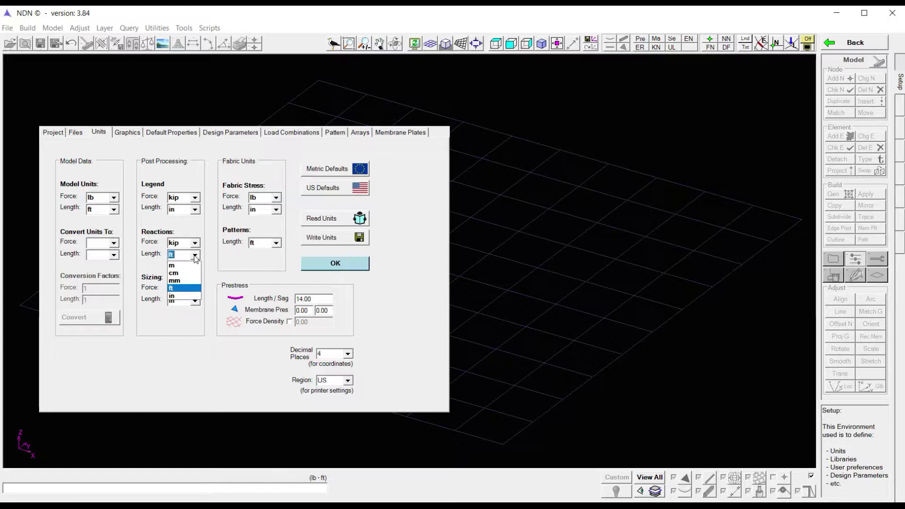
left_click(191, 281)
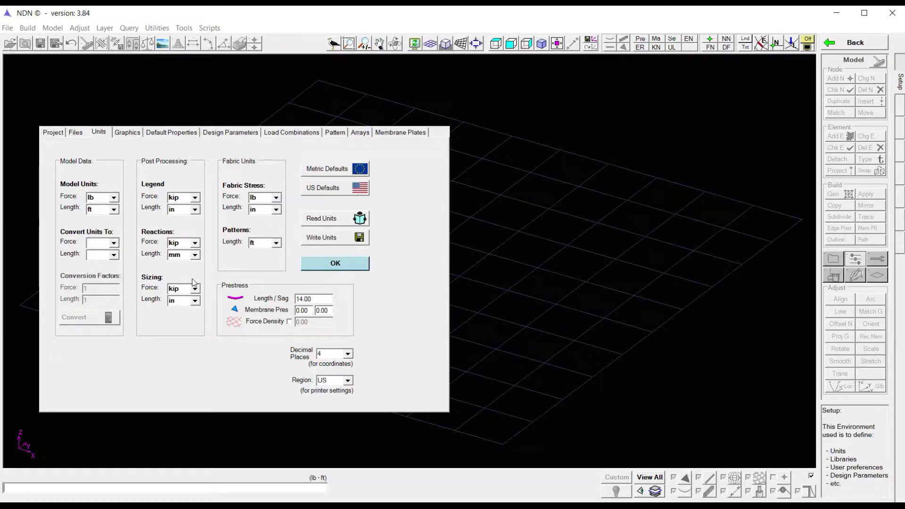
left_click(314, 239)
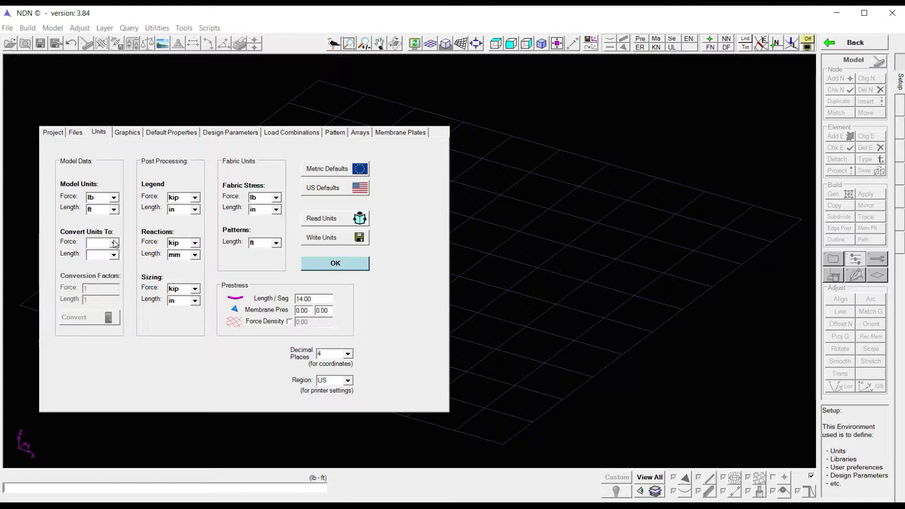
left_click(114, 242)
- Try MN/mm conversion and cm reaction lengths, then reset all units to US defaults
left_click(108, 268)
left_click(114, 254)
left_click(105, 281)
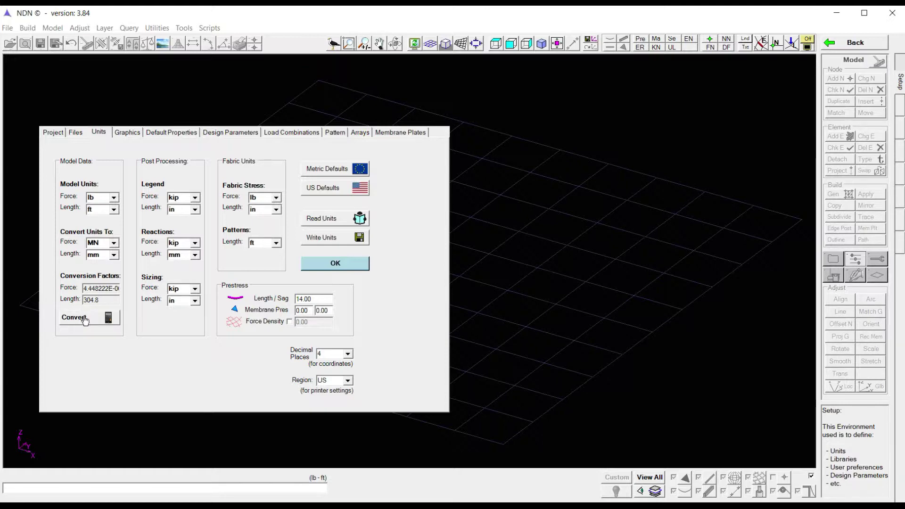
left_click(194, 255)
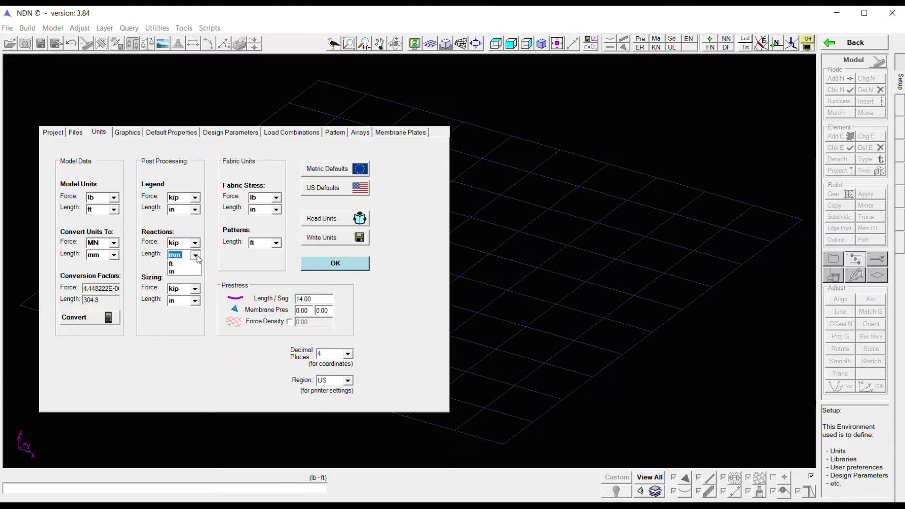
left_click(185, 273)
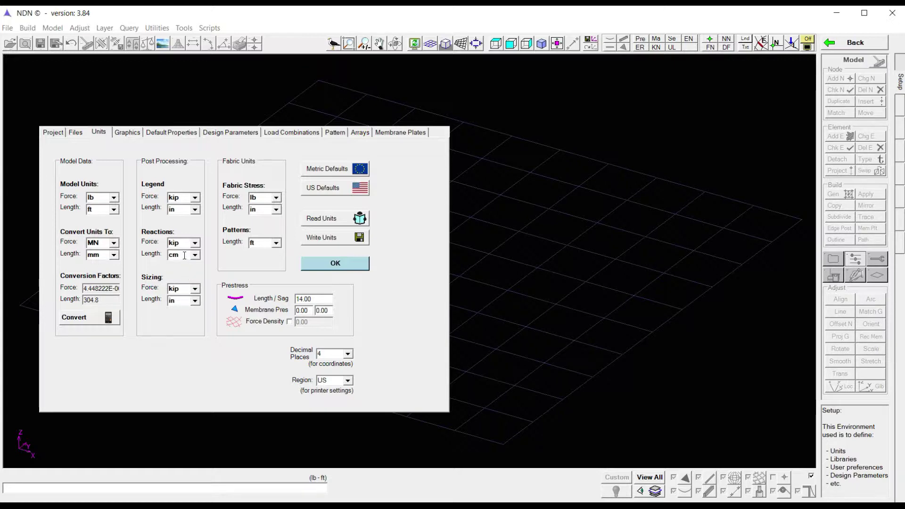
left_click(332, 264)
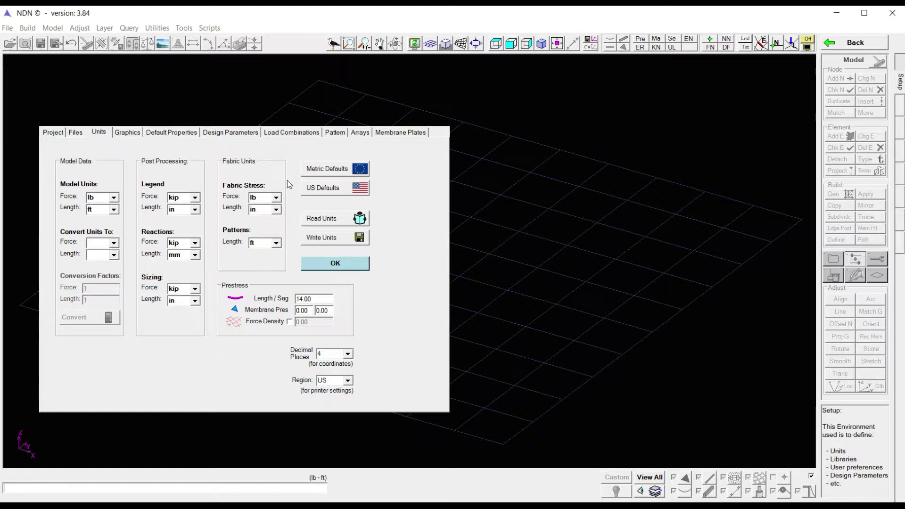
left_click(328, 191)
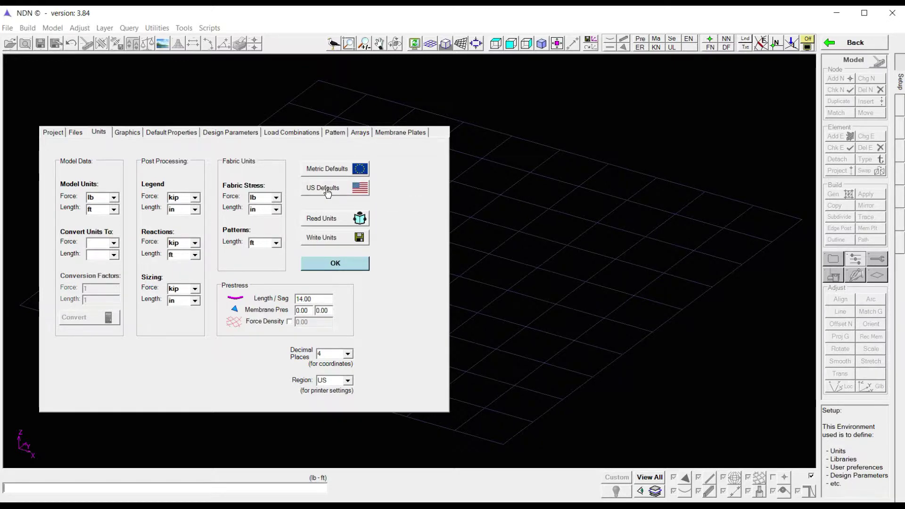
left_click(77, 135)
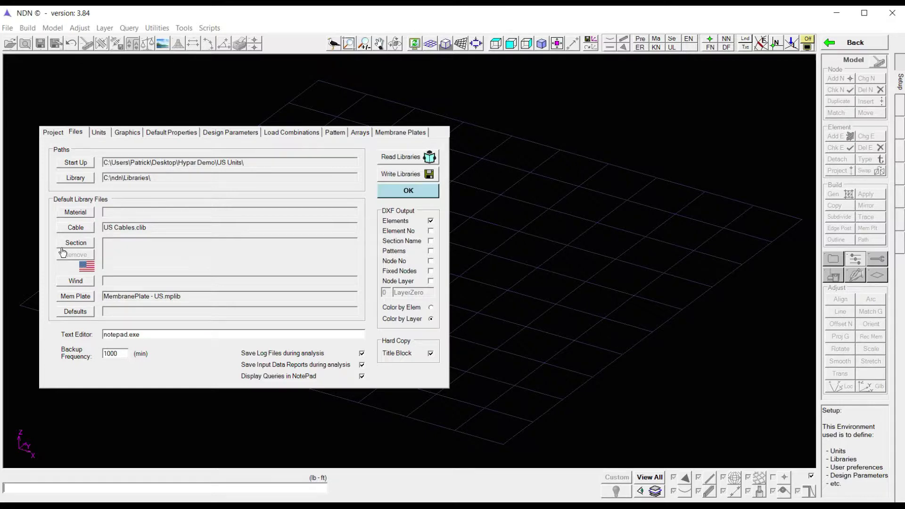
- Assign materials-US.mlib as the model's material library
left_click(73, 213)
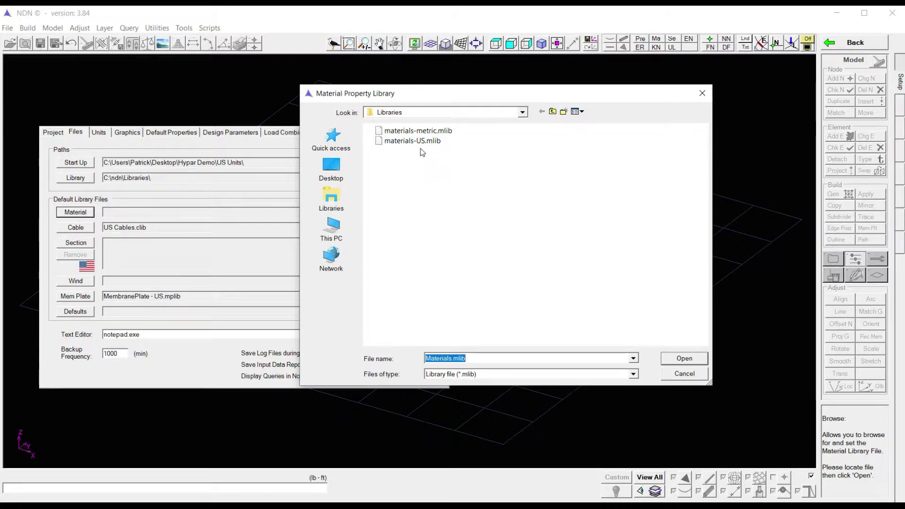
left_click(414, 142)
double_click(415, 142)
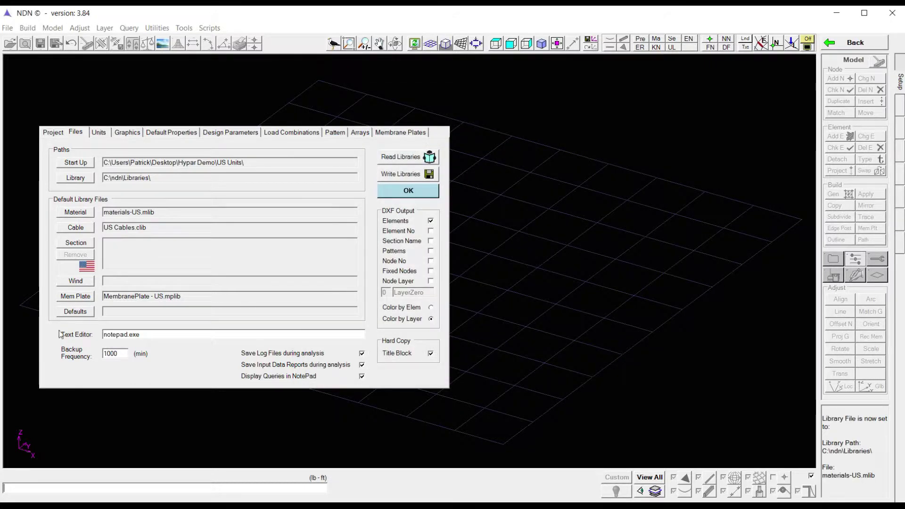
- Add the USA CHS and RHS.slib section library to the defaults
left_click(76, 243)
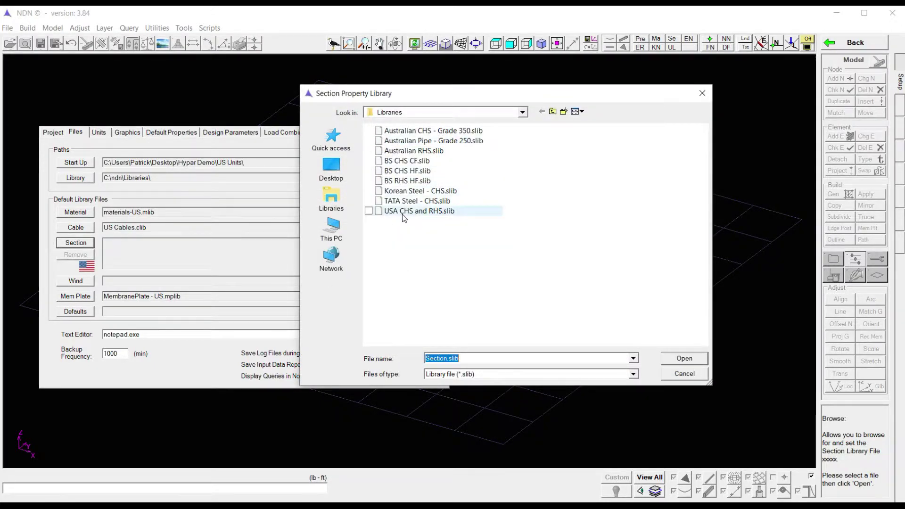
mouse_move(419, 211)
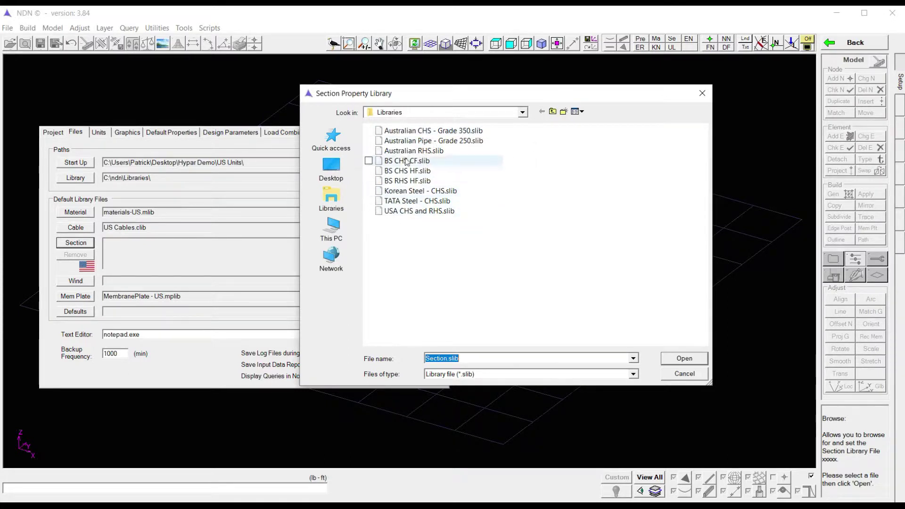
double_click(391, 212)
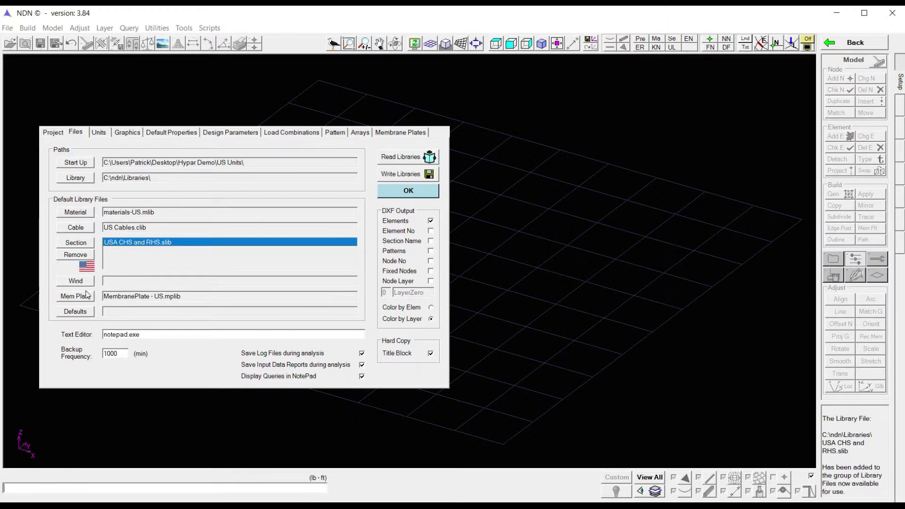
left_click(77, 281)
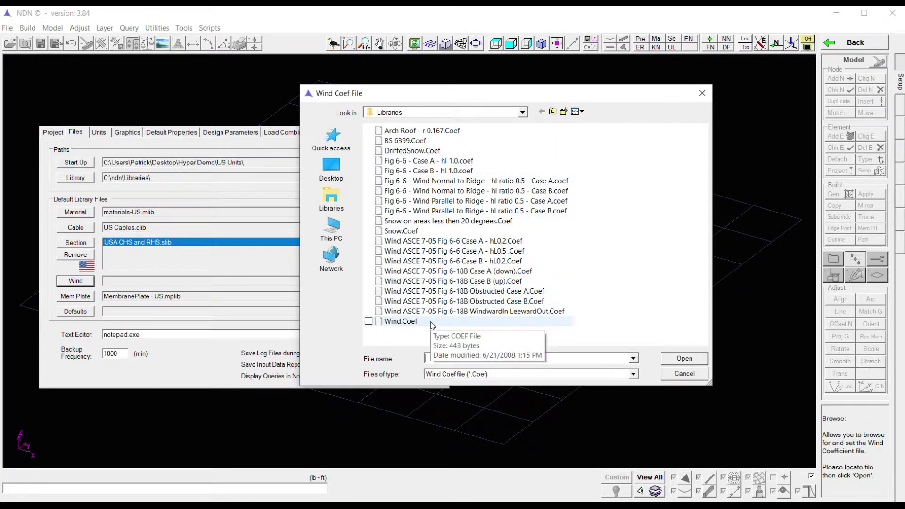
mouse_move(400, 321)
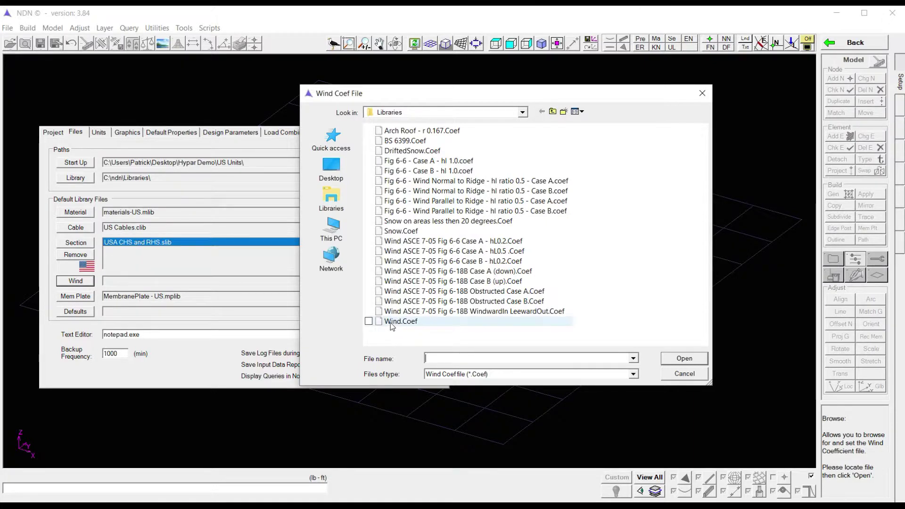
- Set Wind.Coef as the wind coefficient file and load PVC_US_MediumSize.dpf default properties
left_click(397, 322)
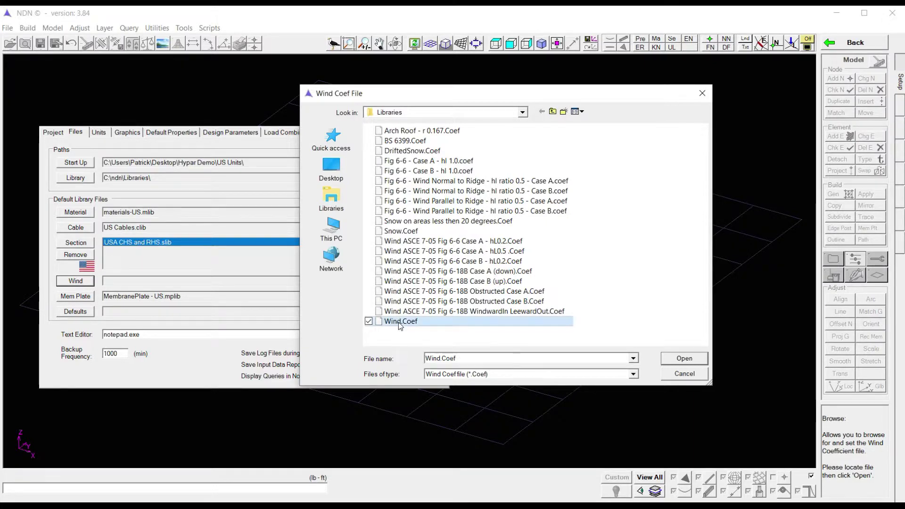
left_click(684, 358)
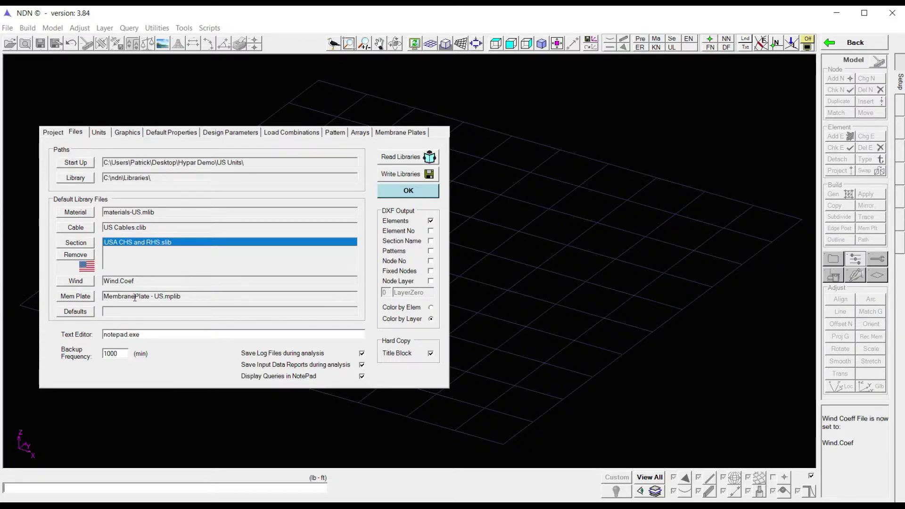
left_click(85, 313)
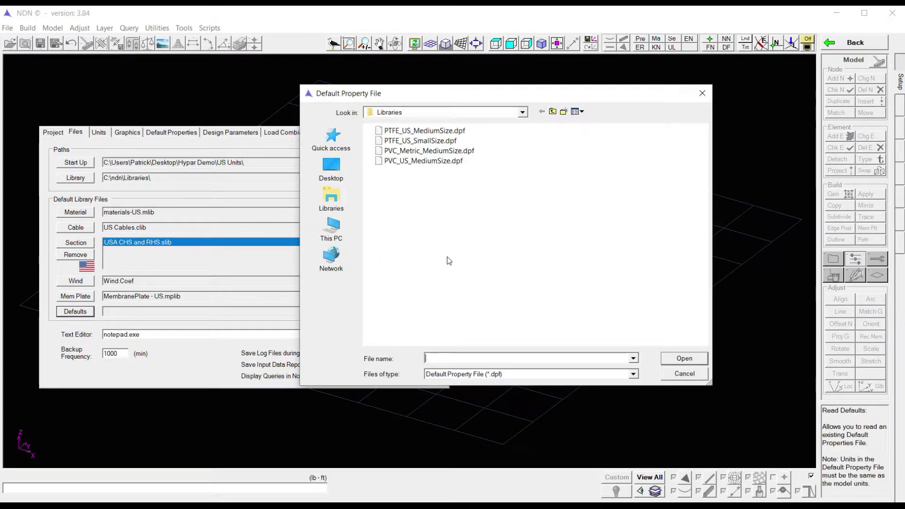
left_click(397, 162)
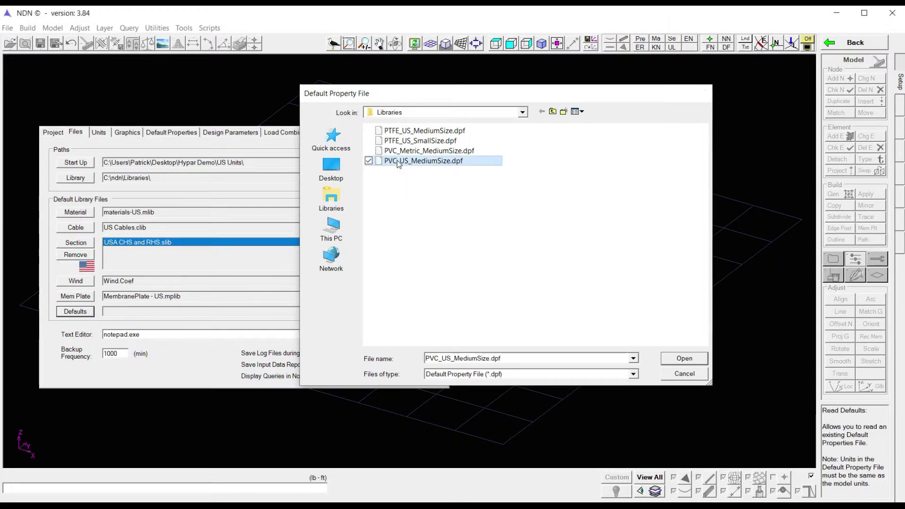
double_click(397, 160)
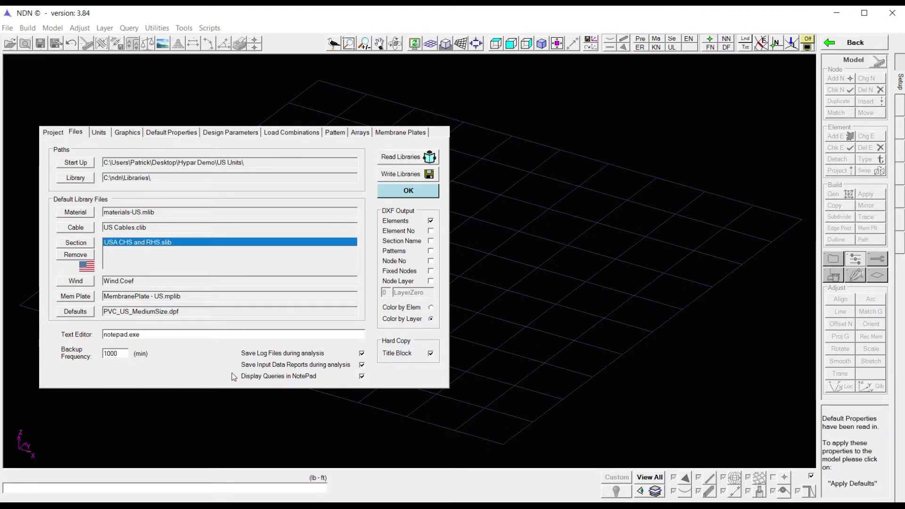
- On the Project page, enter project number 001
left_click(51, 134)
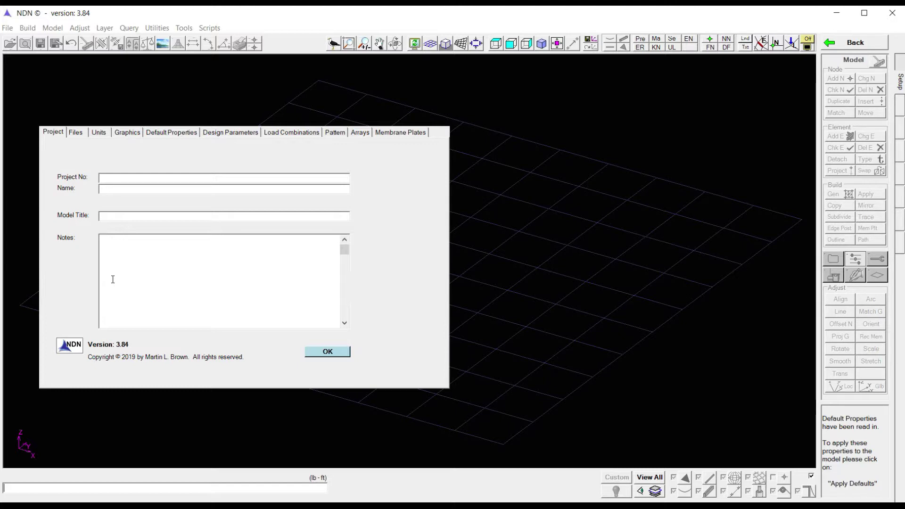
left_click(125, 179)
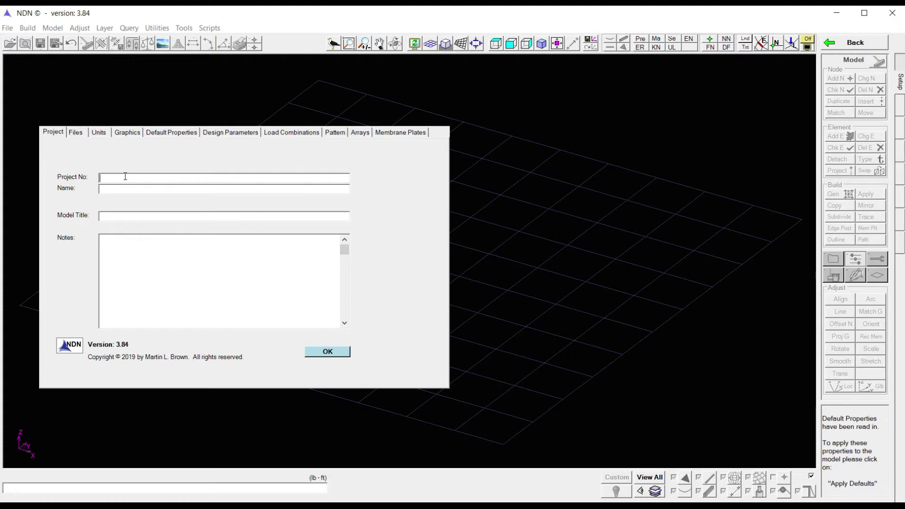
type("001")
- Name the project Hypar with model title 'Units & Properties', leaving notes blank
left_click(116, 188)
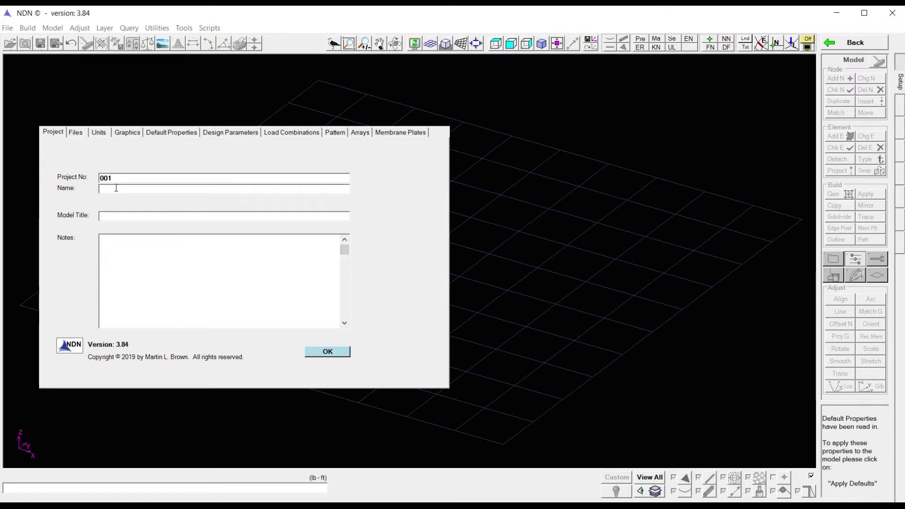
type("Hypar")
left_click(111, 218)
type("Units & P")
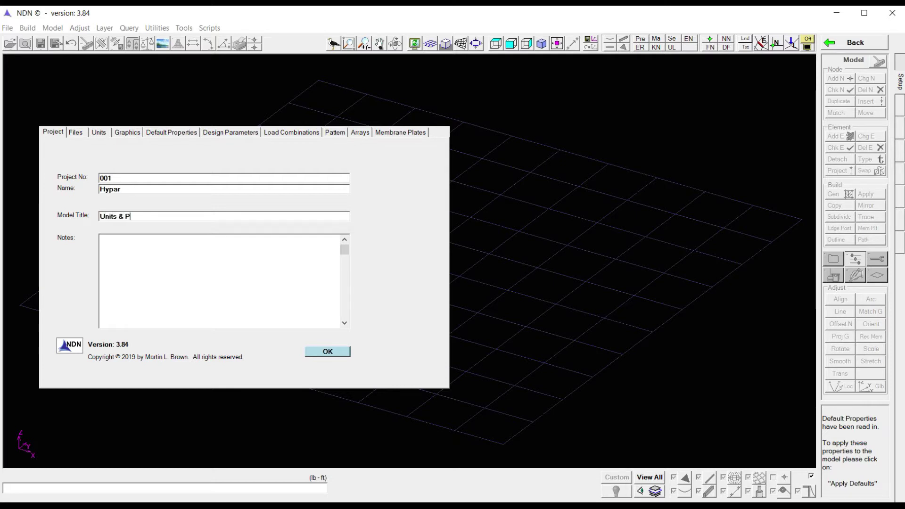
type("roperties")
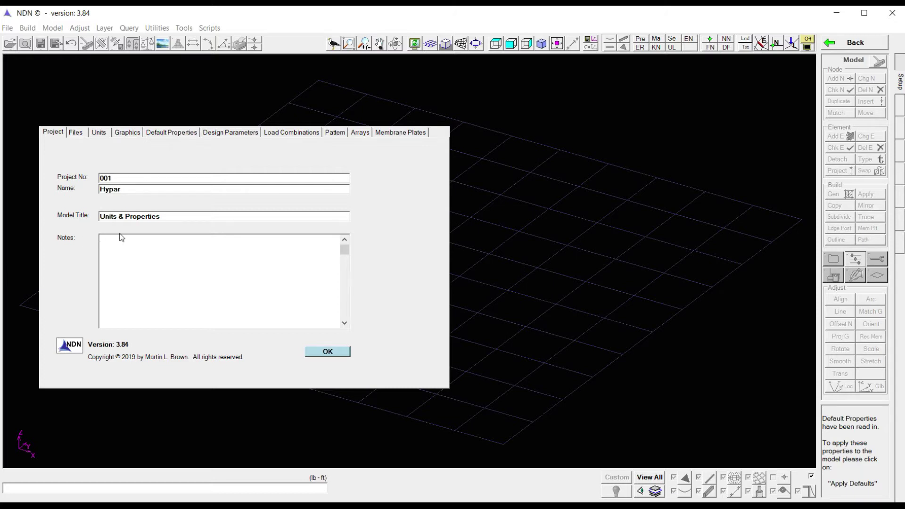
left_click(122, 244)
left_click(75, 135)
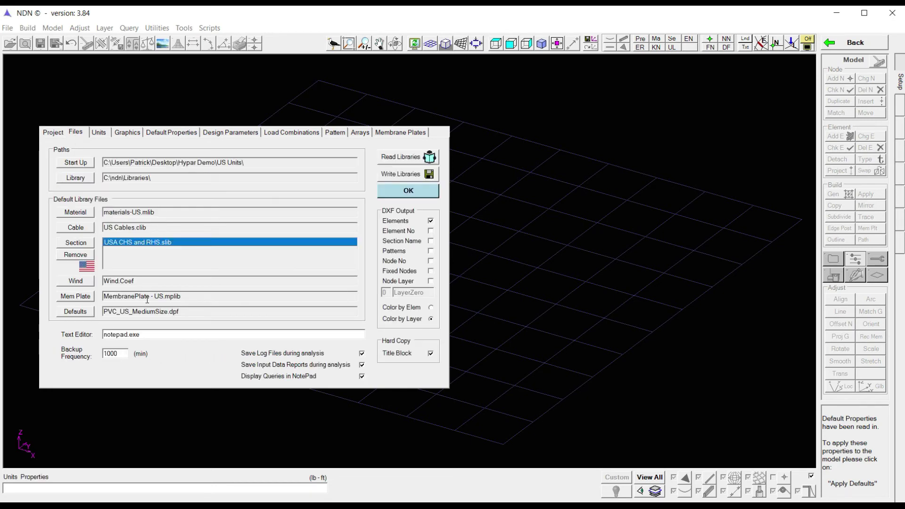
- Review the Units page and accept the model settings with OK
left_click(99, 134)
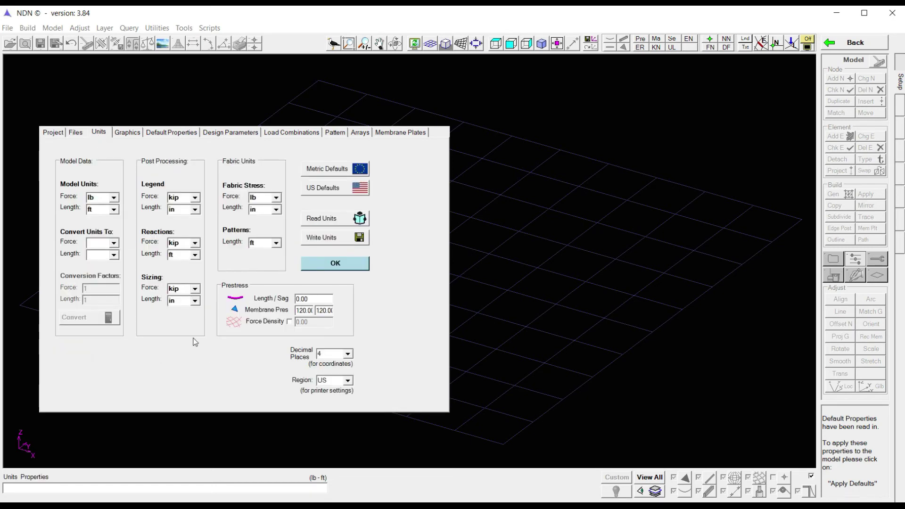
left_click(333, 263)
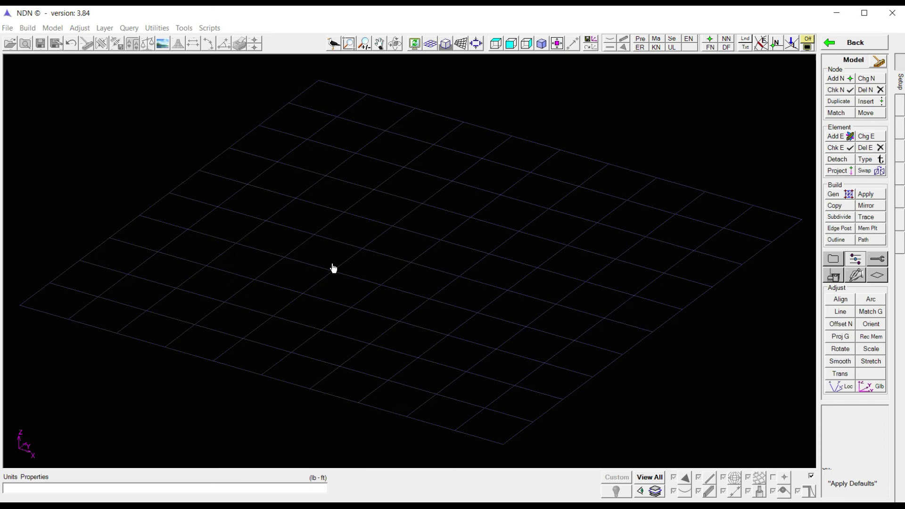